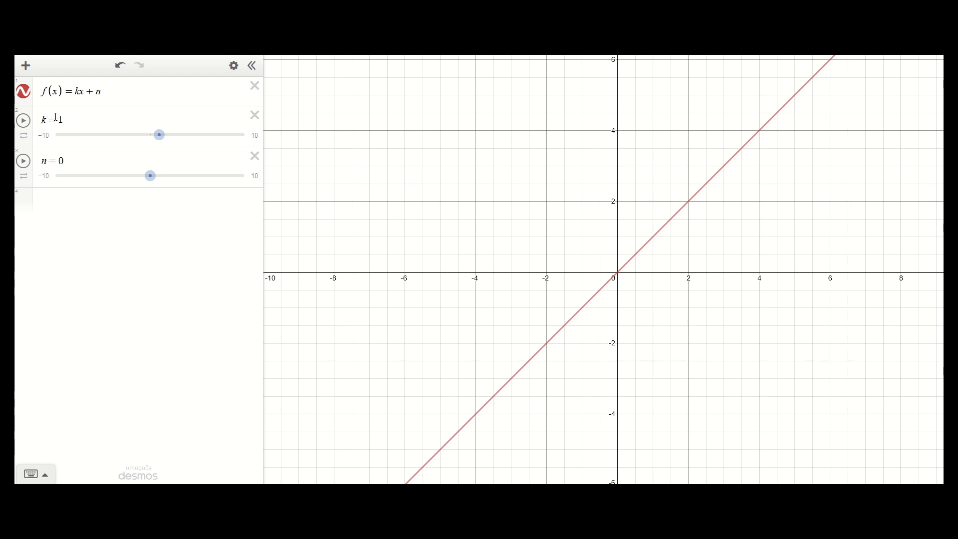
# Step: Set the constant n of the linear function to 1
pyautogui.click(955, 91)
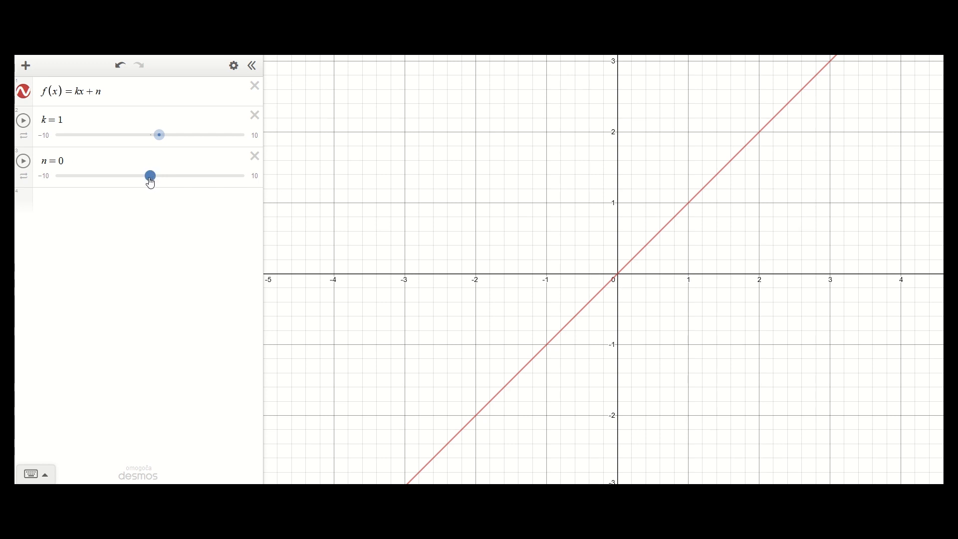
pyautogui.moveTo(150, 179); pyautogui.dragTo(162, 182)
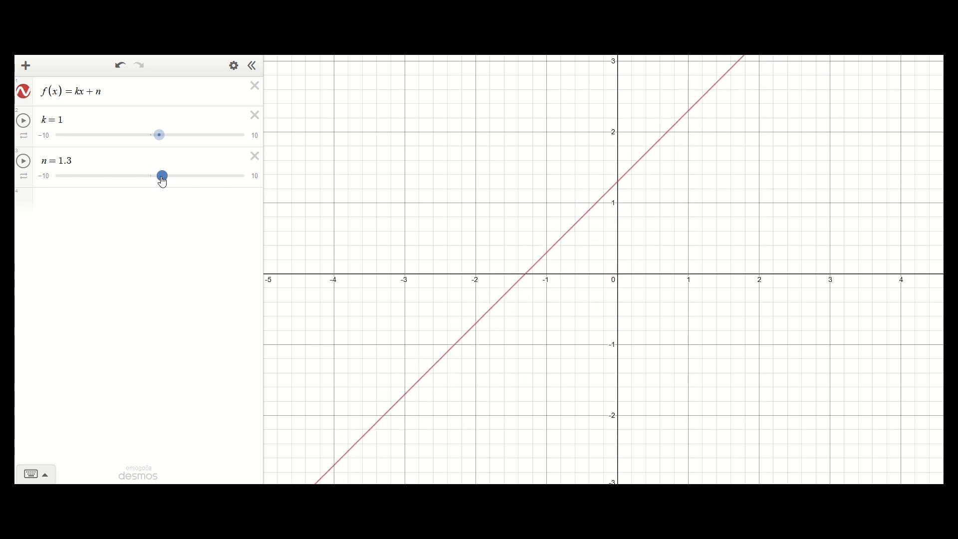
pyautogui.click(70, 161)
pyautogui.moveTo(71, 160); pyautogui.dragTo(64, 159)
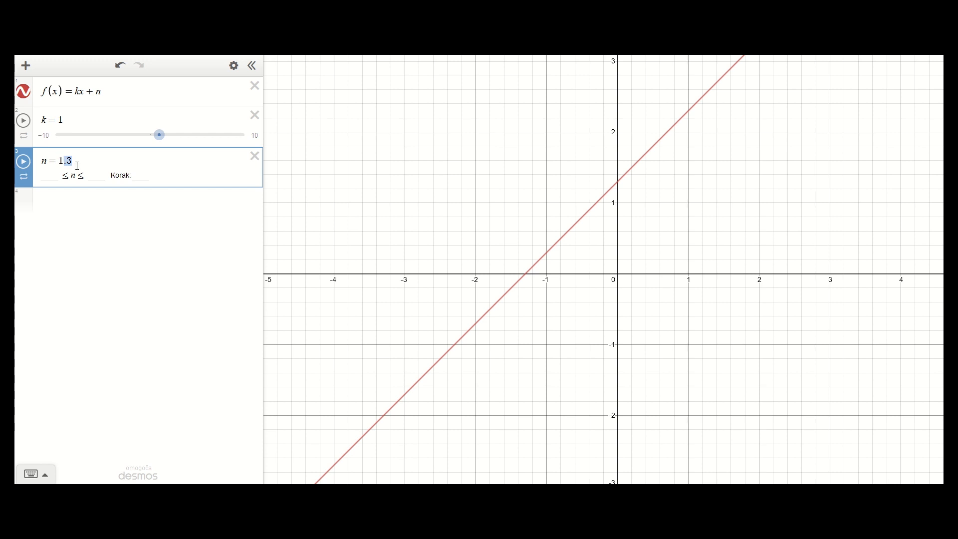
pyautogui.press('BackSpace')
pyautogui.press('Return')
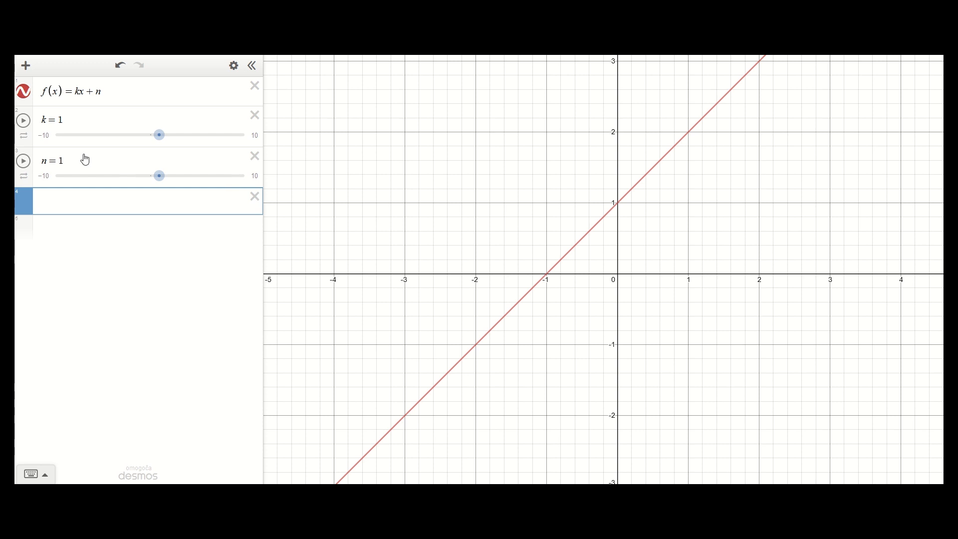
# Step: Change the constant n of the linear function to −2
pyautogui.click(66, 160)
pyautogui.press('BackSpace')
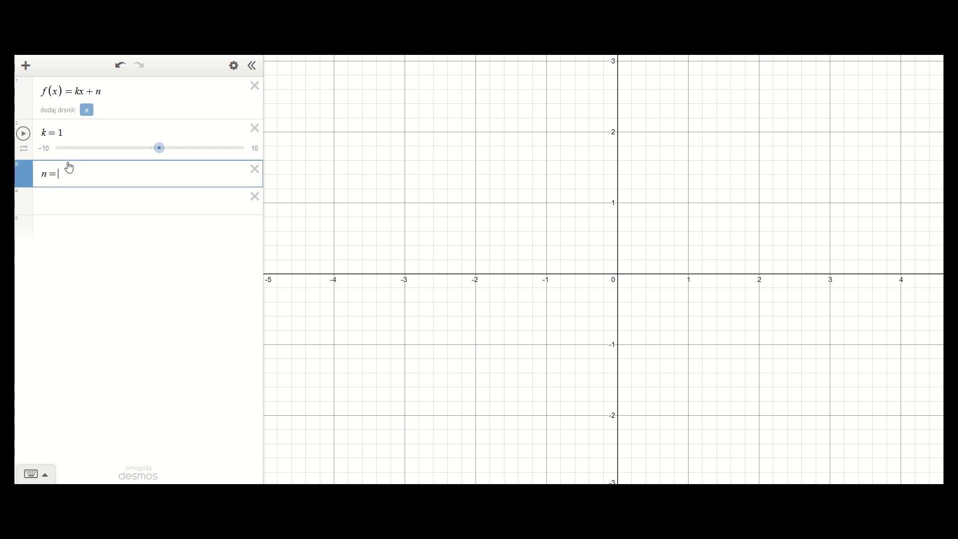
pyautogui.write('-2')
pyautogui.press('Return')
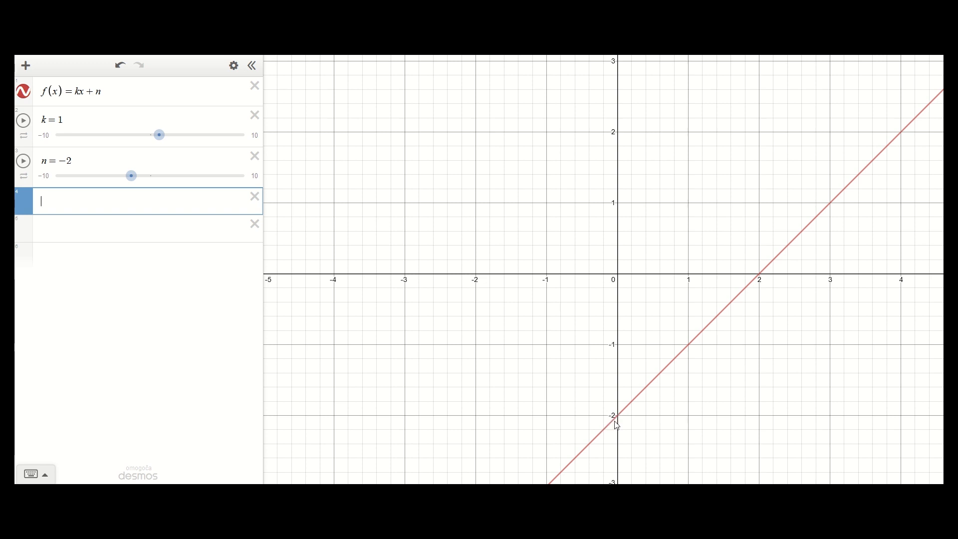
# Step: Graph the two additional lines y = x − 1 and y = x + 2 as new expressions
pyautogui.click(83, 228)
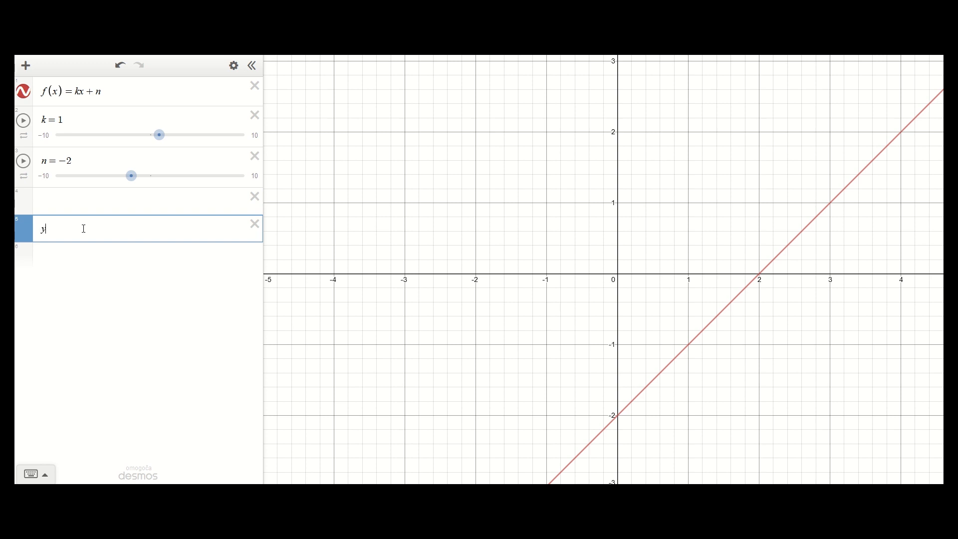
pyautogui.write('y=x-1')
pyautogui.press('Return')
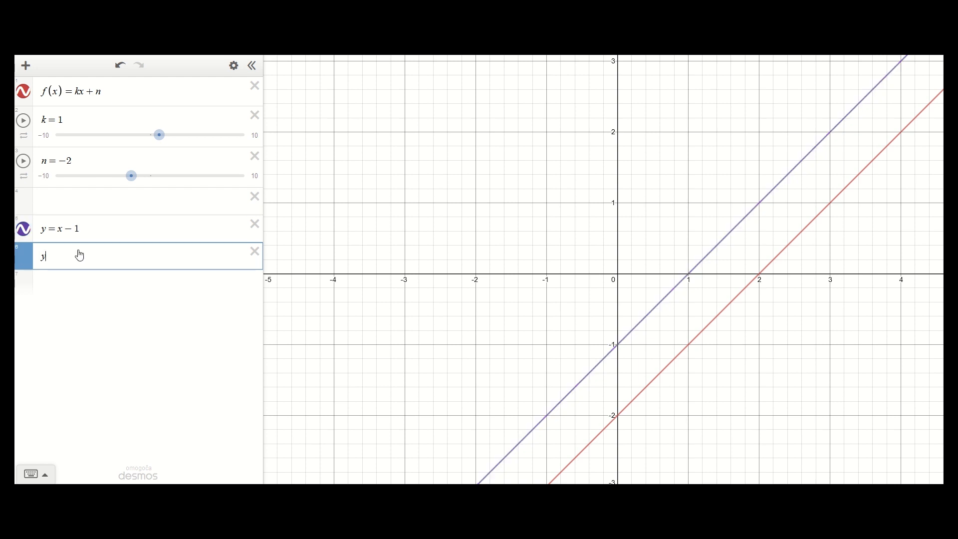
pyautogui.write('y = x + 3')
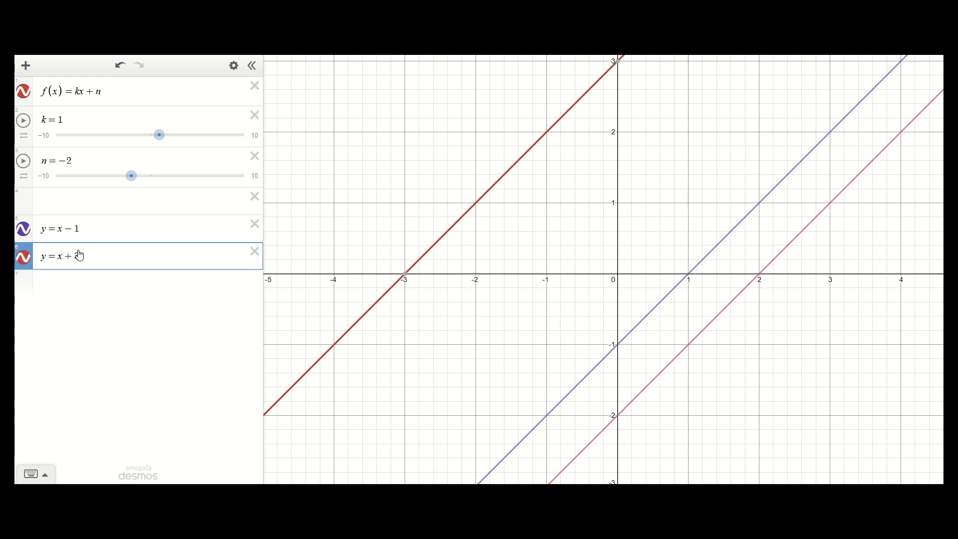
pyautogui.press('BackSpace')
pyautogui.write('2')
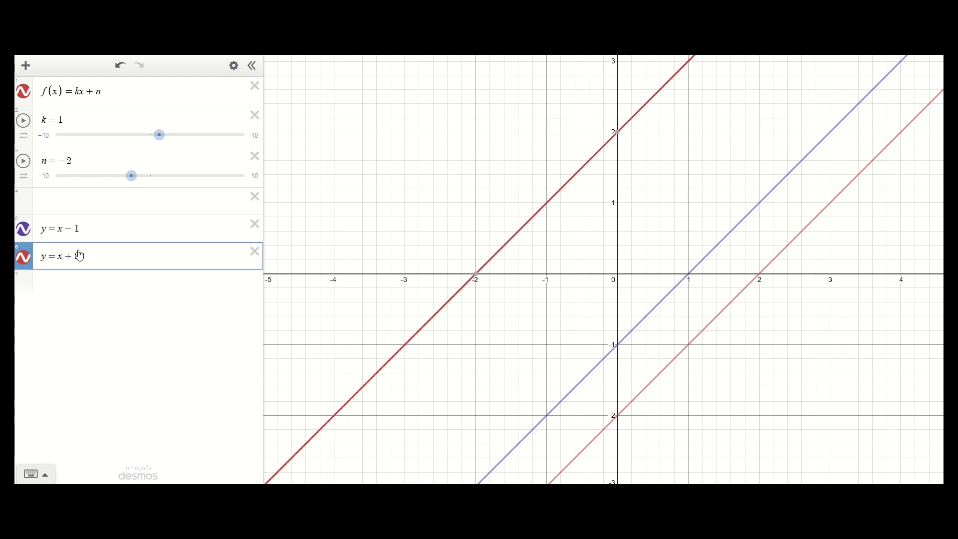
# Step: Graph a further line y = x + 1.2 as a new expression, using a decimal point in the constant
pyautogui.click(89, 281)
pyautogui.write('y')
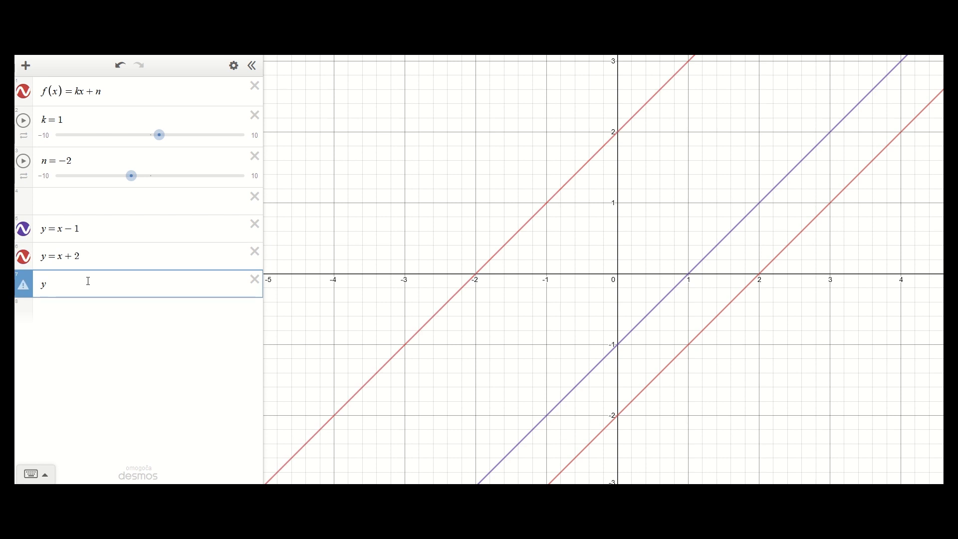
pyautogui.write(' = x + 1,2')
pyautogui.press('Return')
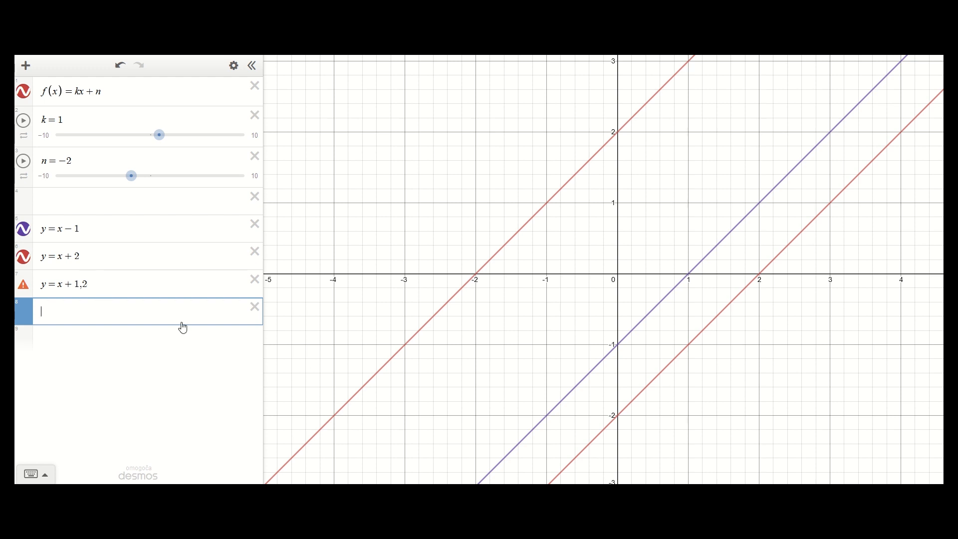
pyautogui.click(145, 282)
pyautogui.click(82, 284)
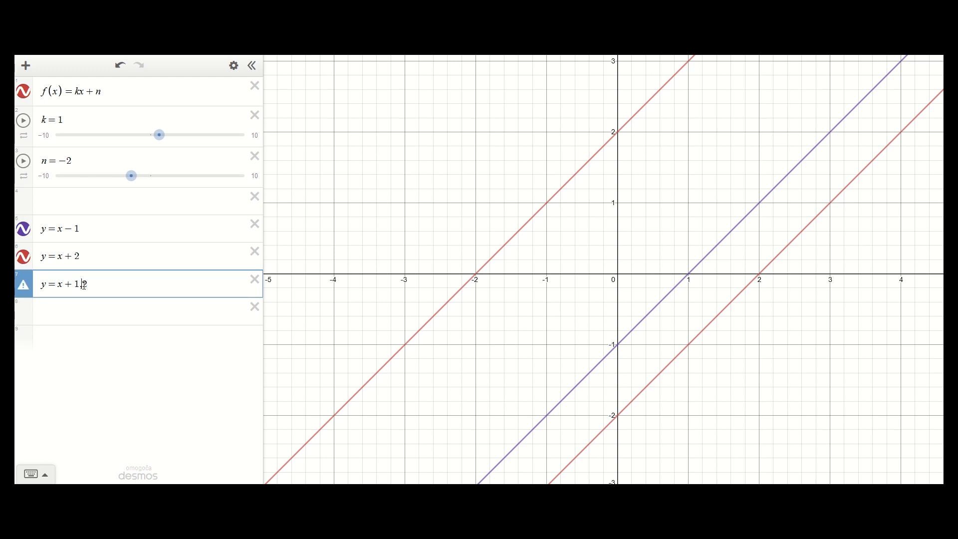
pyautogui.press('Delete')
pyautogui.write('.')
pyautogui.press('Return')
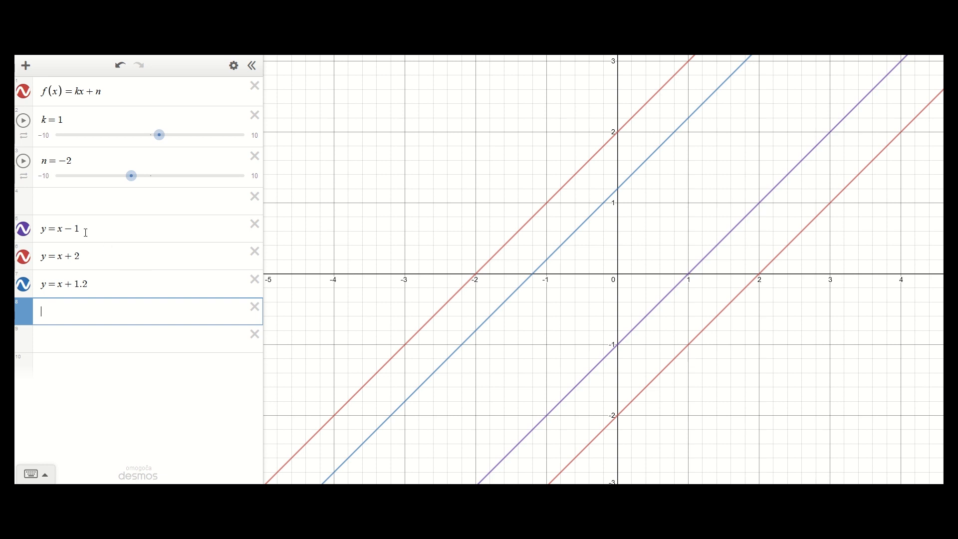
# Step: Delete the three added lines y = x − 1, y = x + 2 and y = x + 1.2
pyautogui.click(254, 224)
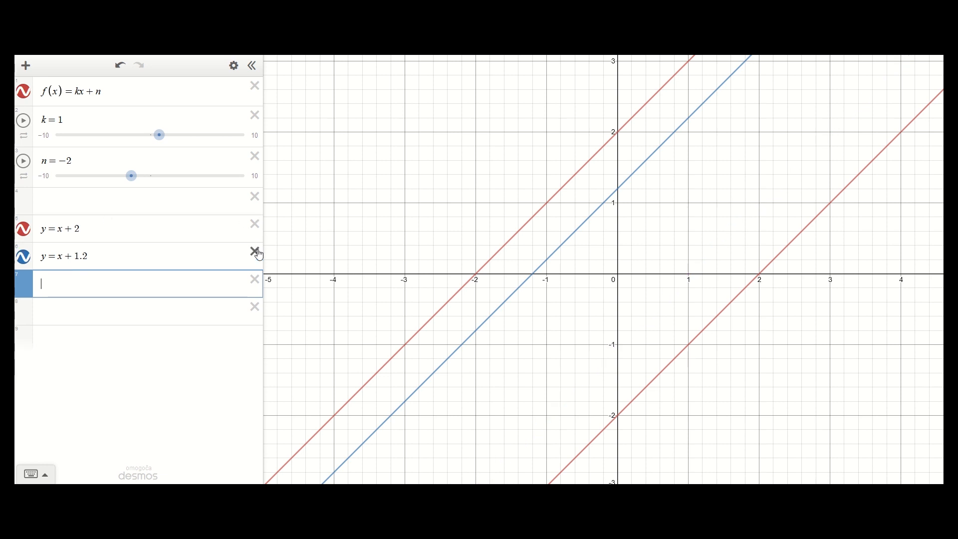
pyautogui.click(254, 226)
pyautogui.click(254, 225)
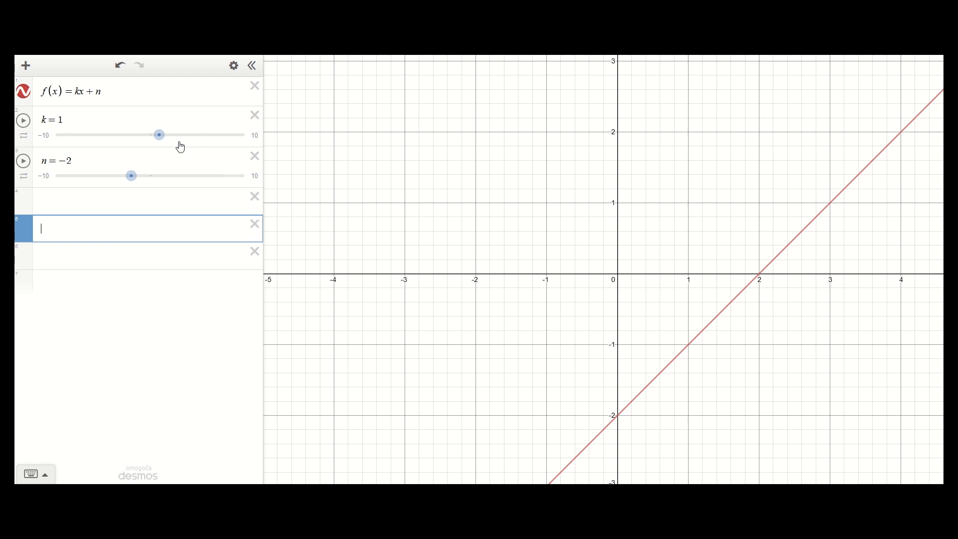
# Step: Set the constant n to 1 and the slope k of the linear function to 3
pyautogui.click(160, 140)
pyautogui.moveTo(132, 176); pyautogui.dragTo(161, 180)
pyautogui.click(162, 141)
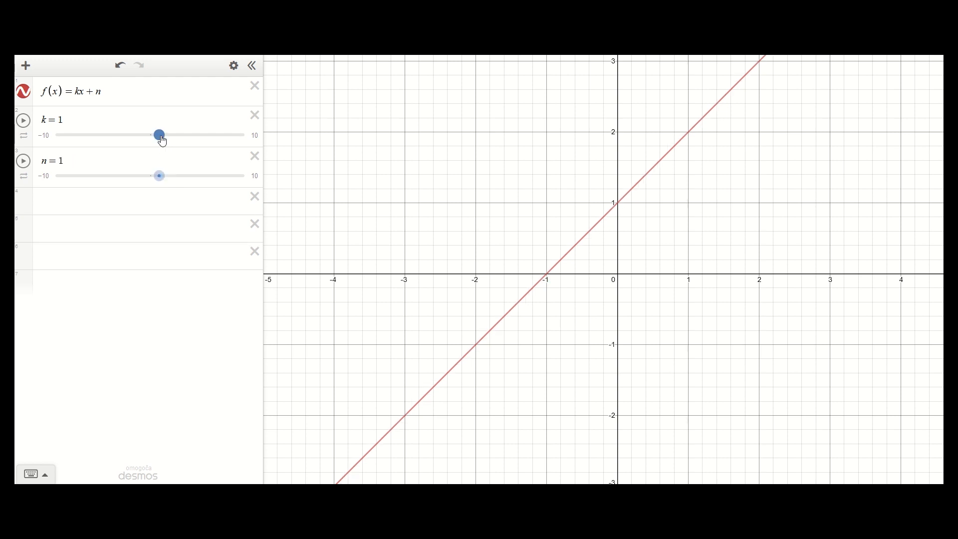
pyautogui.moveTo(162, 141); pyautogui.dragTo(183, 142)
pyautogui.click(72, 119)
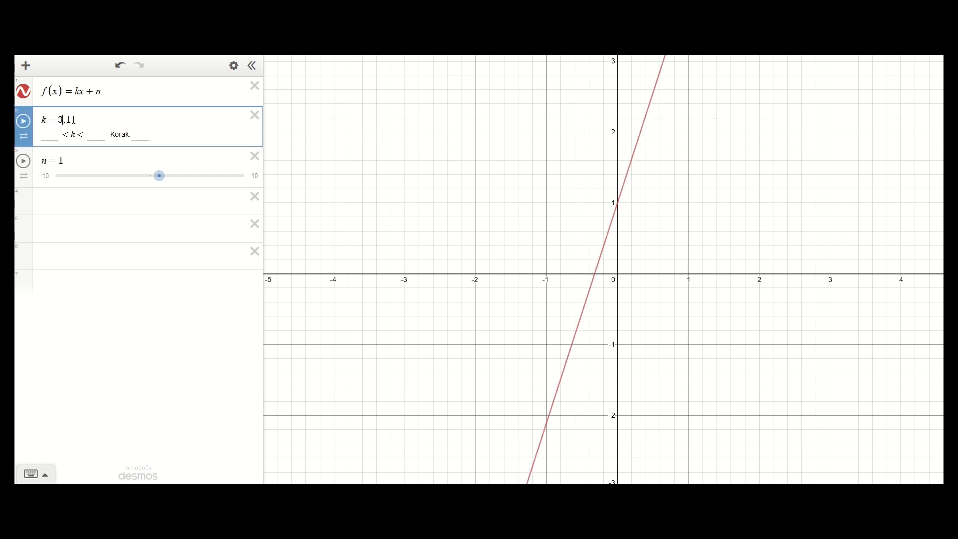
pyautogui.moveTo(72, 120); pyautogui.dragTo(59, 120)
pyautogui.write('3')
pyautogui.press('Return')
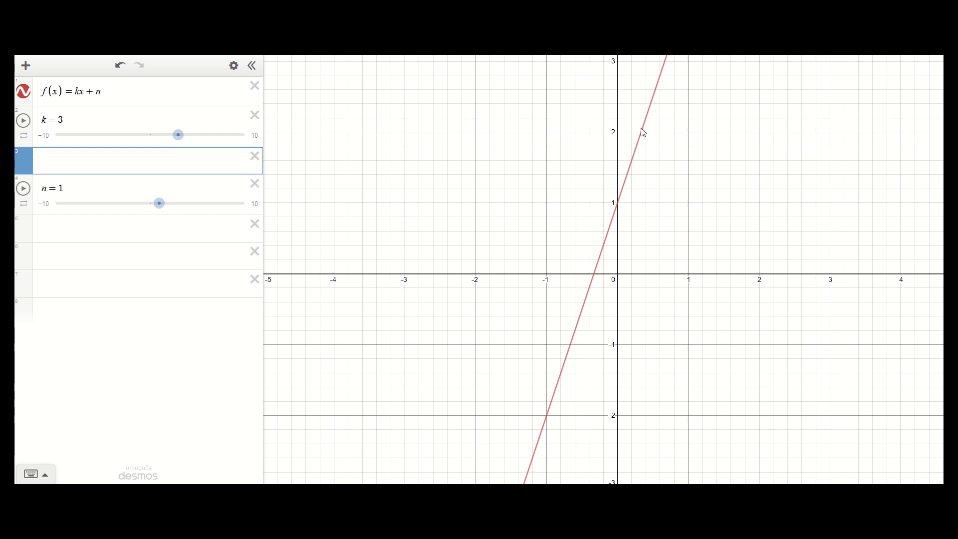
# Step: Change the slope k of the linear function to 0.5
pyautogui.click(69, 120)
pyautogui.moveTo(61, 120); pyautogui.dragTo(58, 120)
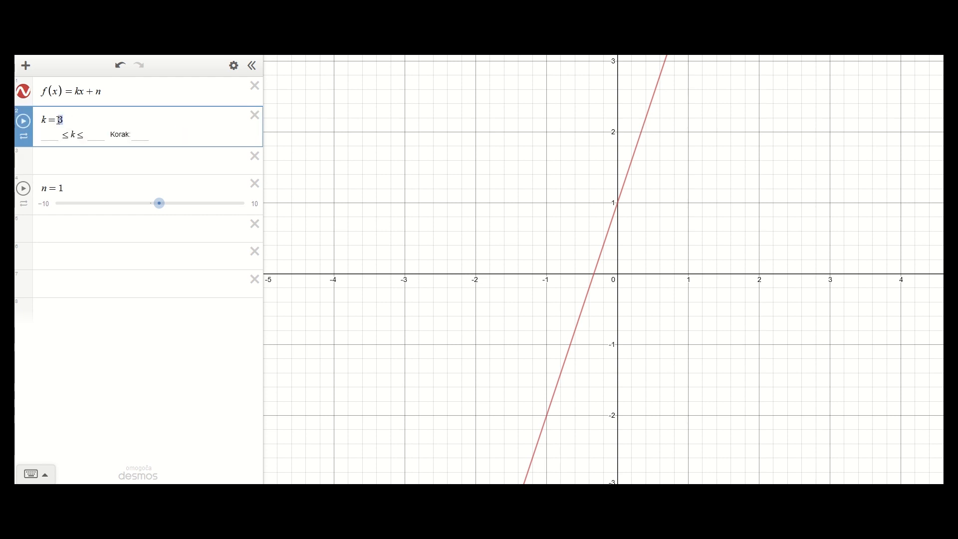
pyautogui.write('0-')
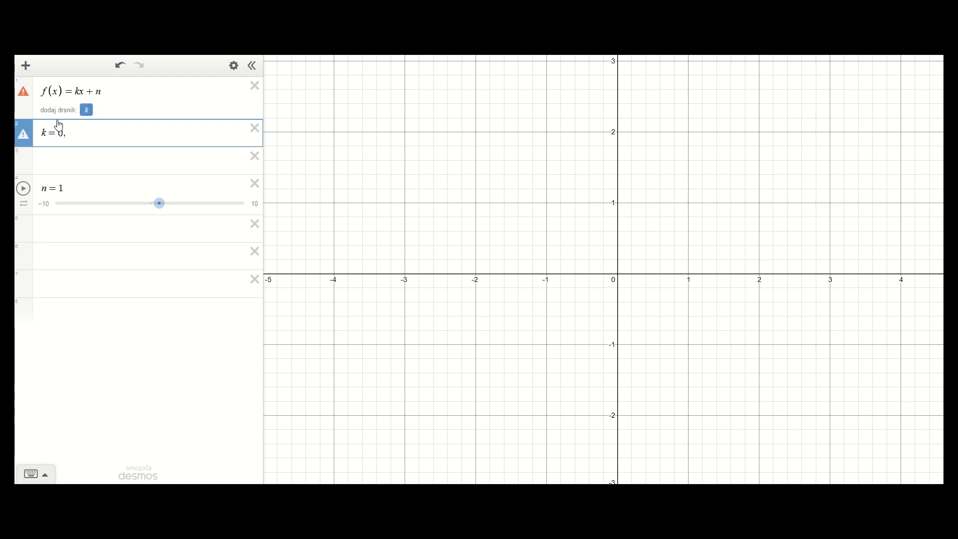
pyautogui.press('BackSpace')
pyautogui.write('.5')
pyautogui.press('Return')
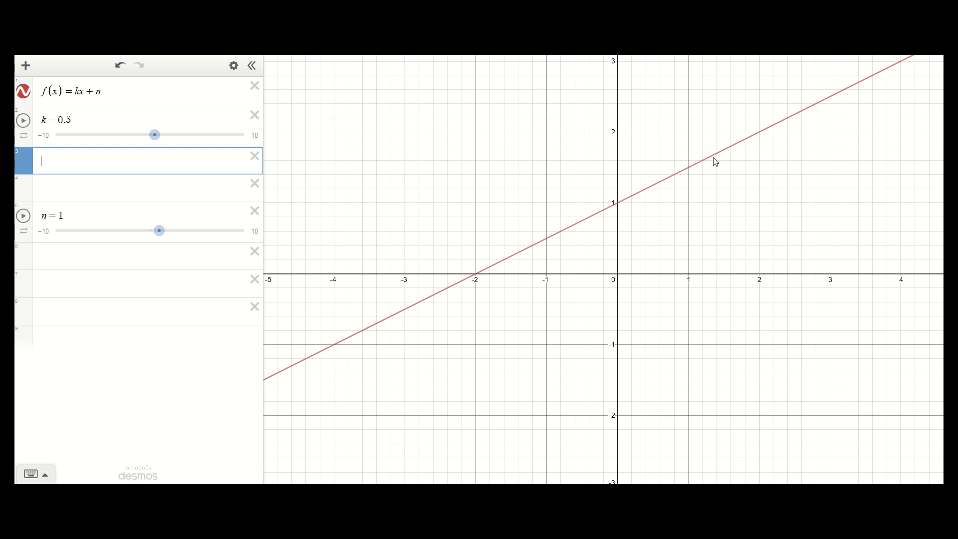
# Step: Try 0.1 as the slope k, and replace it with 0 for a constant function
pyautogui.click(73, 119)
pyautogui.press('BackSpace')
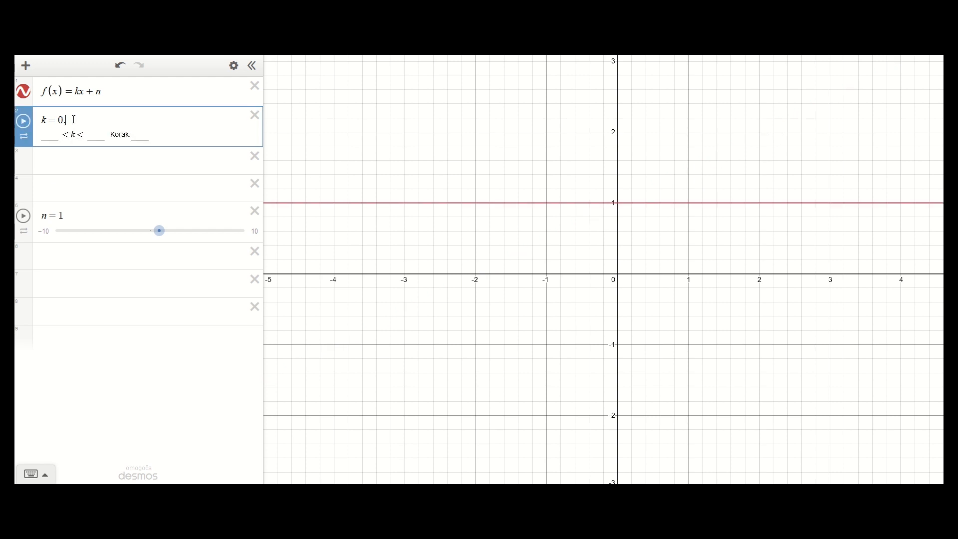
pyautogui.write('1')
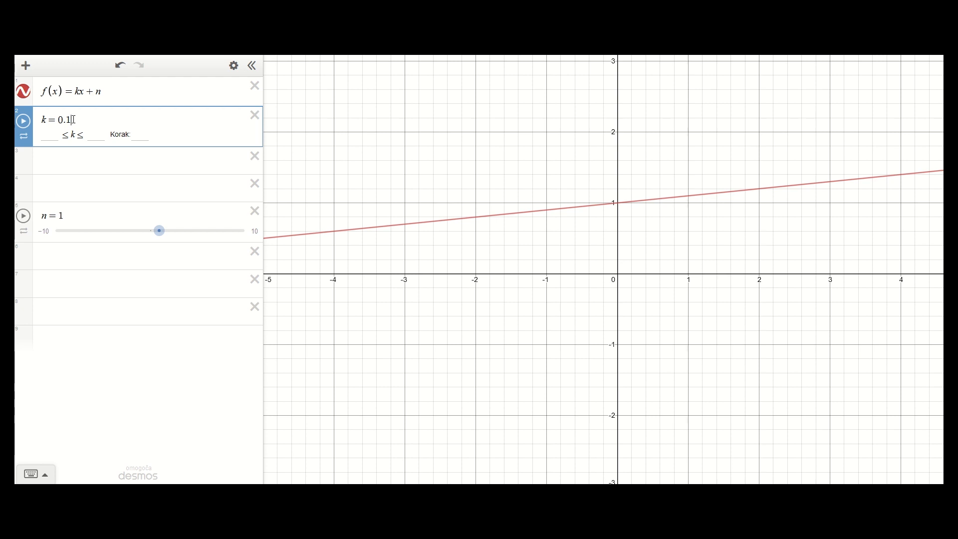
pyautogui.press('BackSpace')
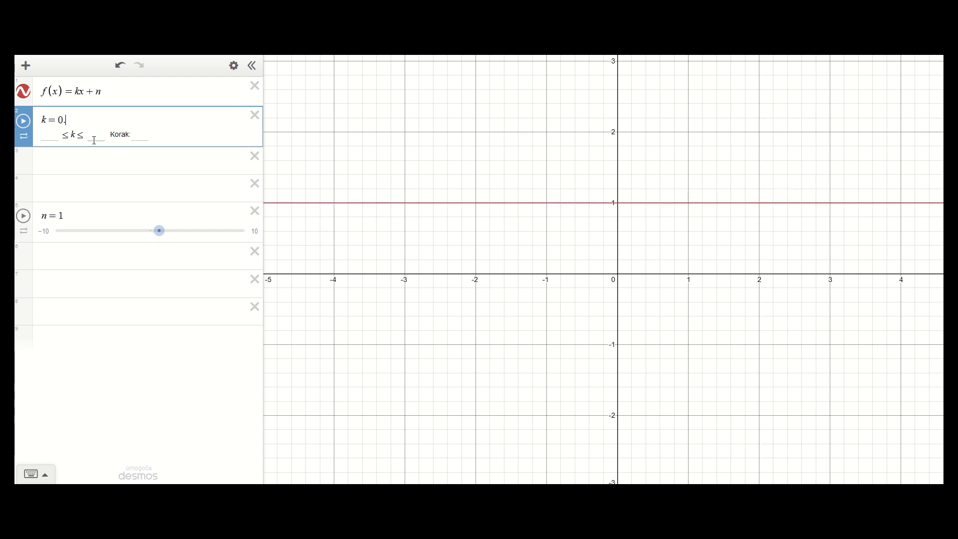
pyautogui.press('Return')
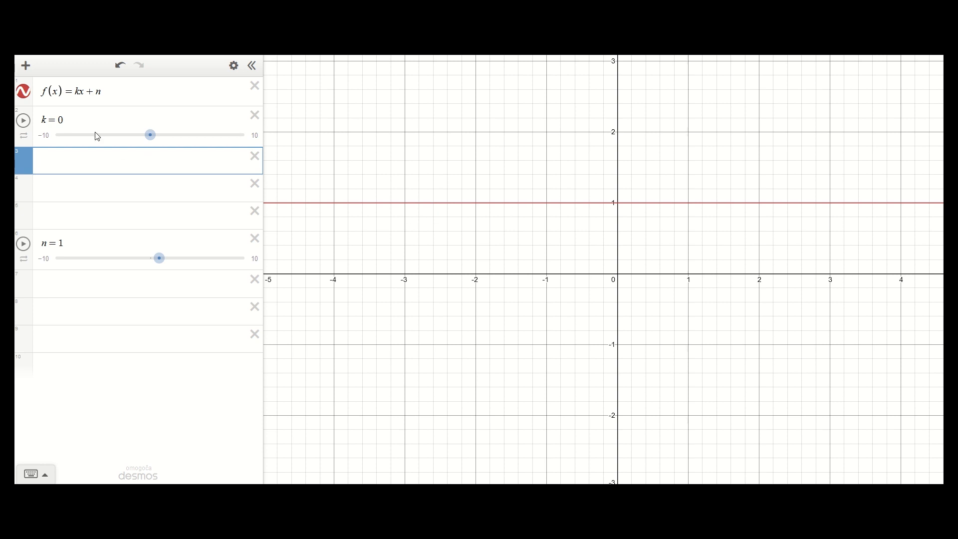
# Step: Try negative slopes for the linear function by setting k to −1 and changing it to −2
pyautogui.click(64, 120)
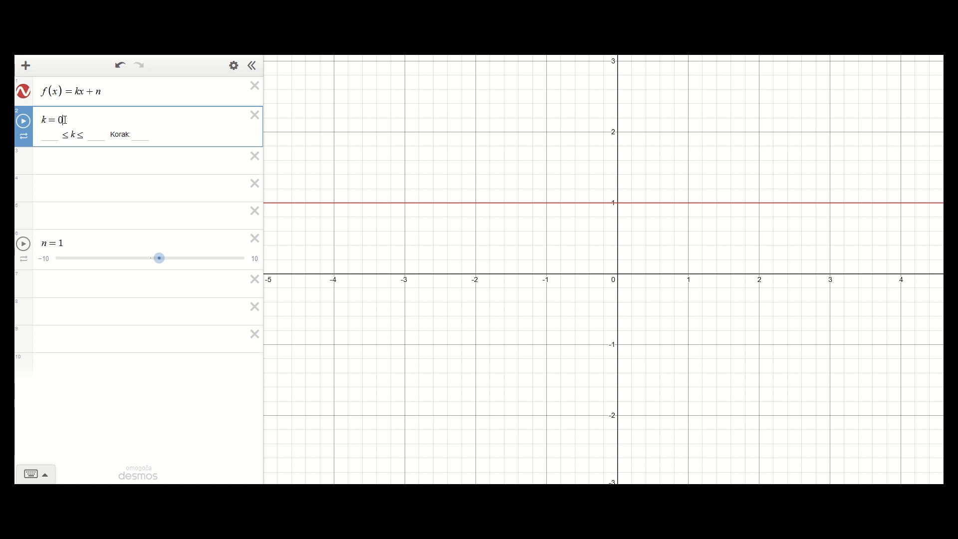
pyautogui.write('-1')
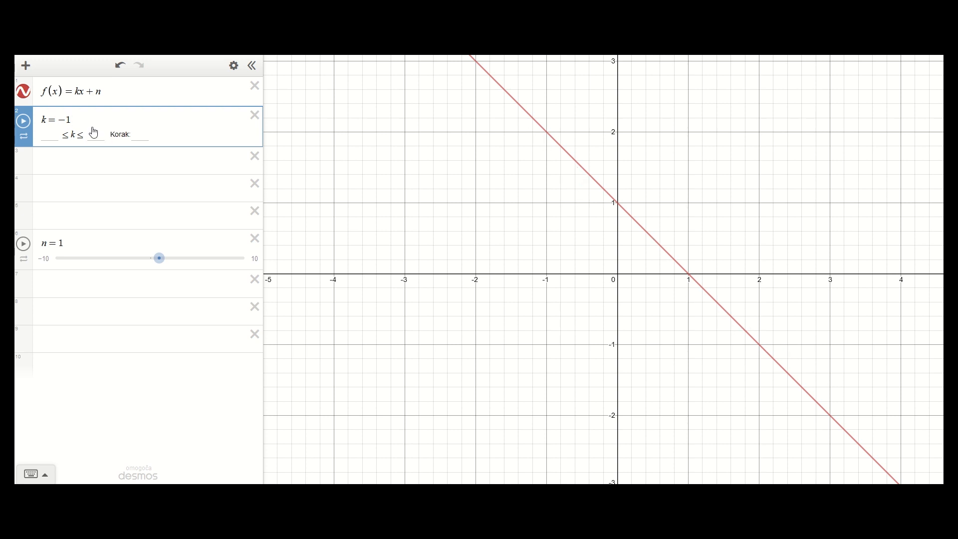
pyautogui.press('BackSpace')
pyautogui.write('2')
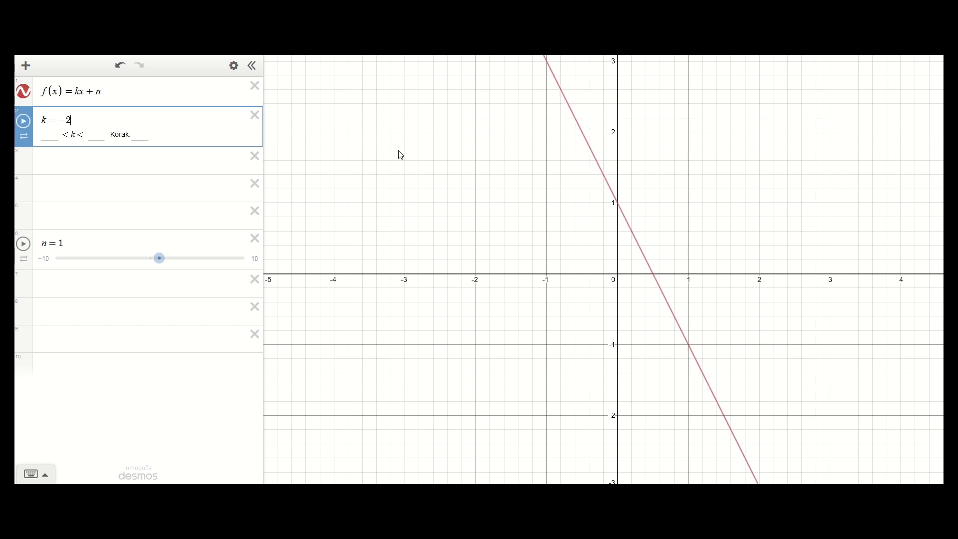
# Step: Set the slope k of the linear function to −5
pyautogui.press('BackSpace')
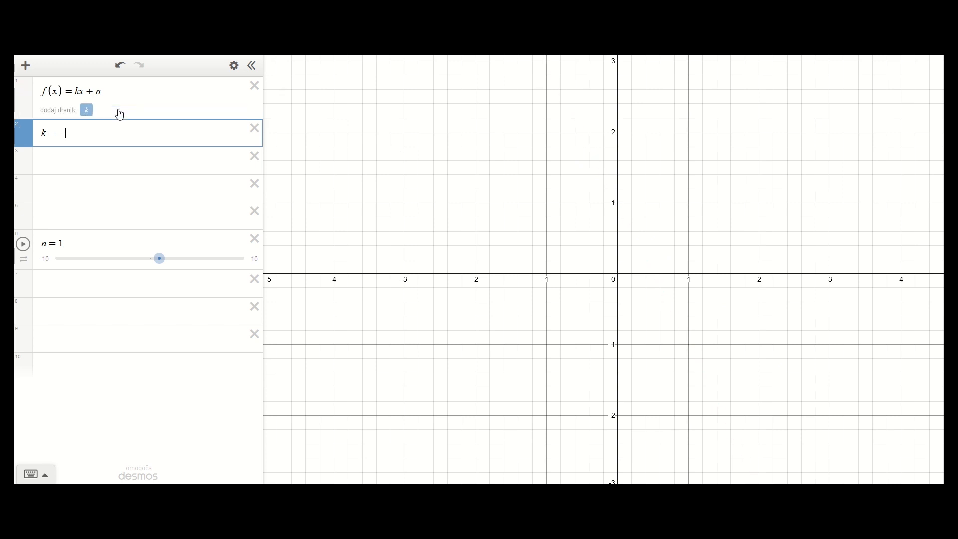
pyautogui.write('5')
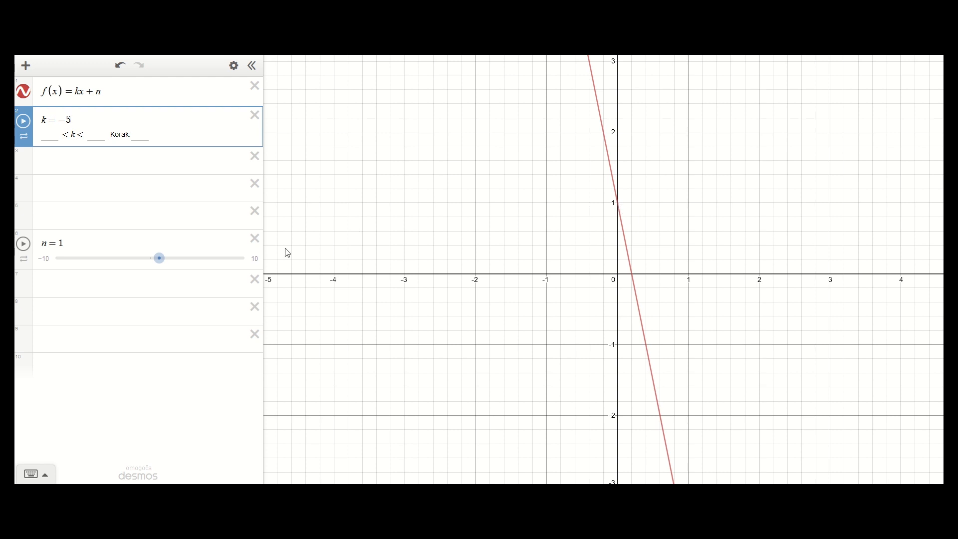
pyautogui.click(109, 285)
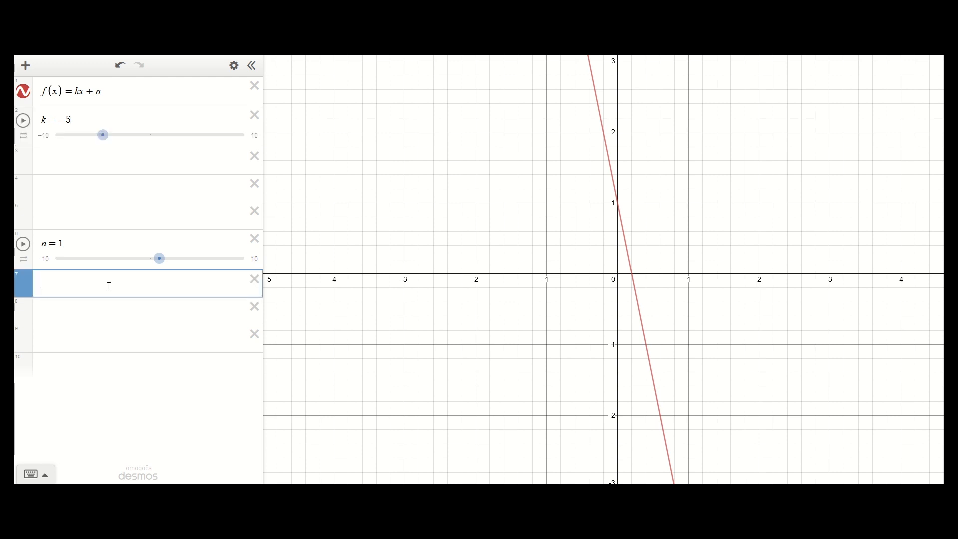
# Step: Graph the line y = −3x + 1 in the empty expression directly below the k slider
pyautogui.click(63, 164)
pyautogui.write('y=')
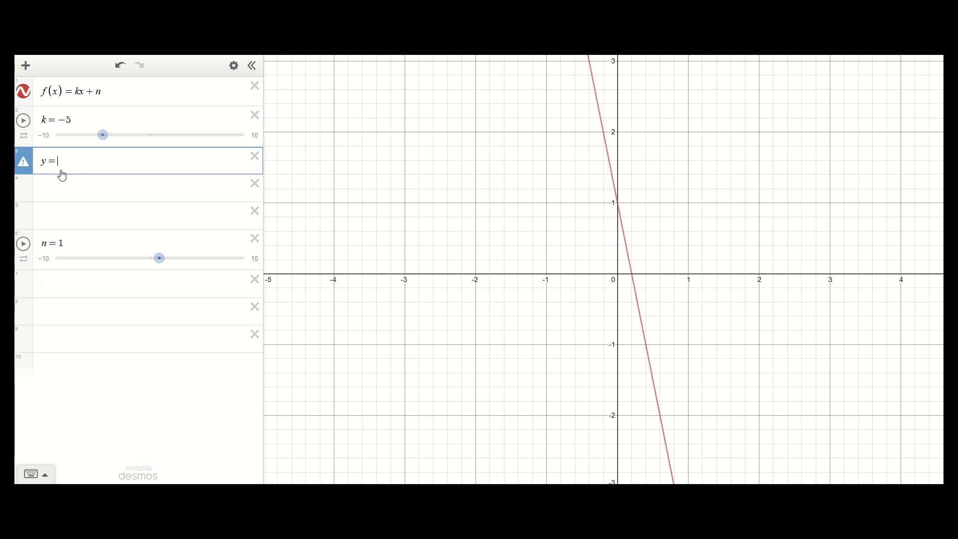
pyautogui.write('-3')
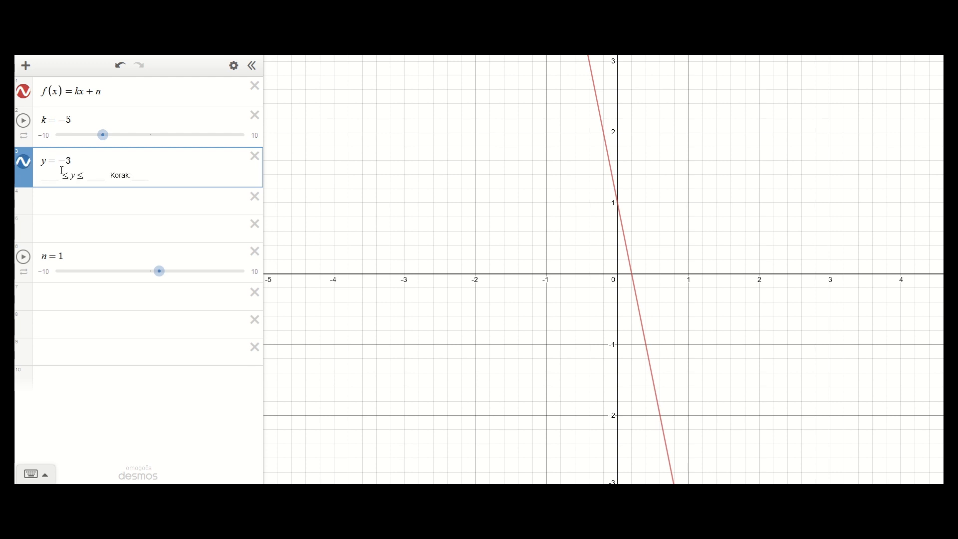
pyautogui.write('x+1')
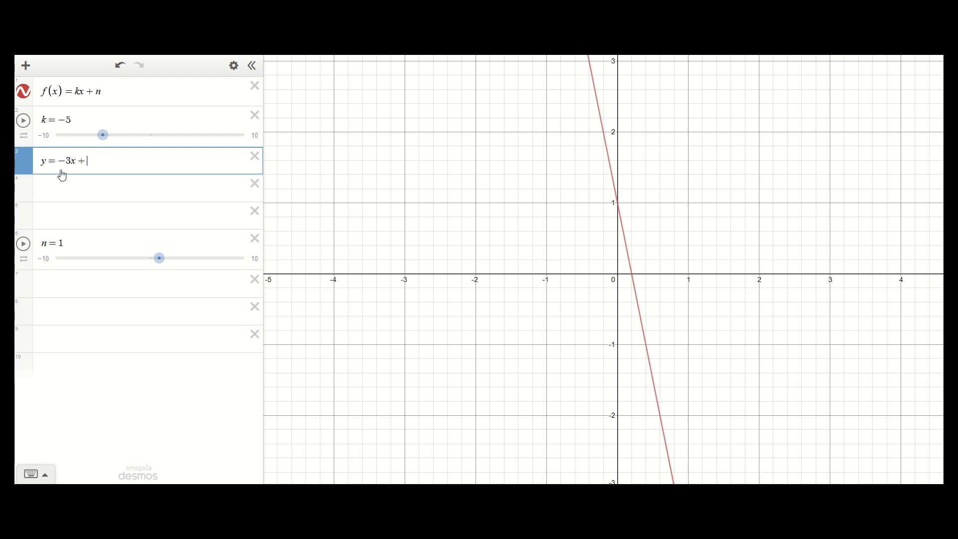
# Step: Add a second comparison line, y = −x + 1, in the empty expression below y = −3x + 1
pyautogui.click(65, 183)
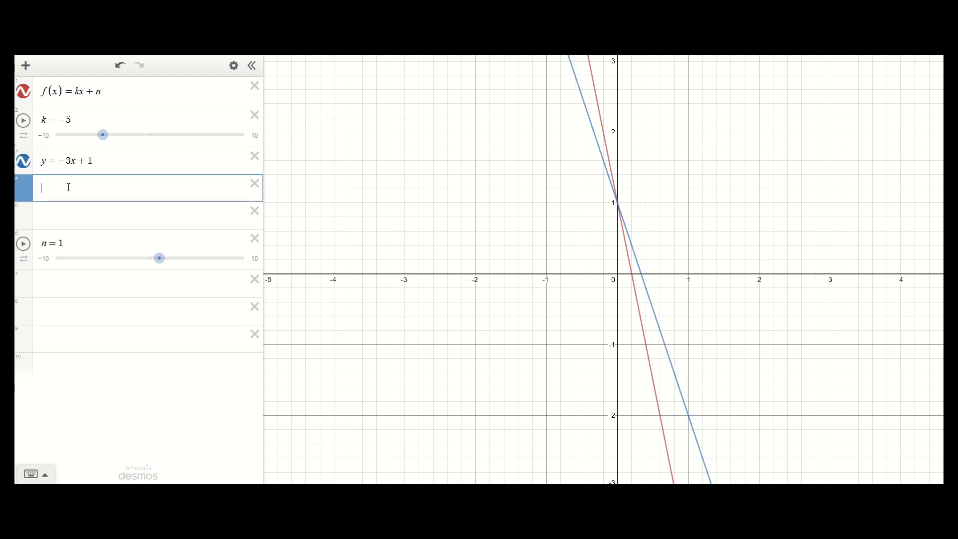
pyautogui.write('y')
pyautogui.write('=')
pyautogui.write('-x')
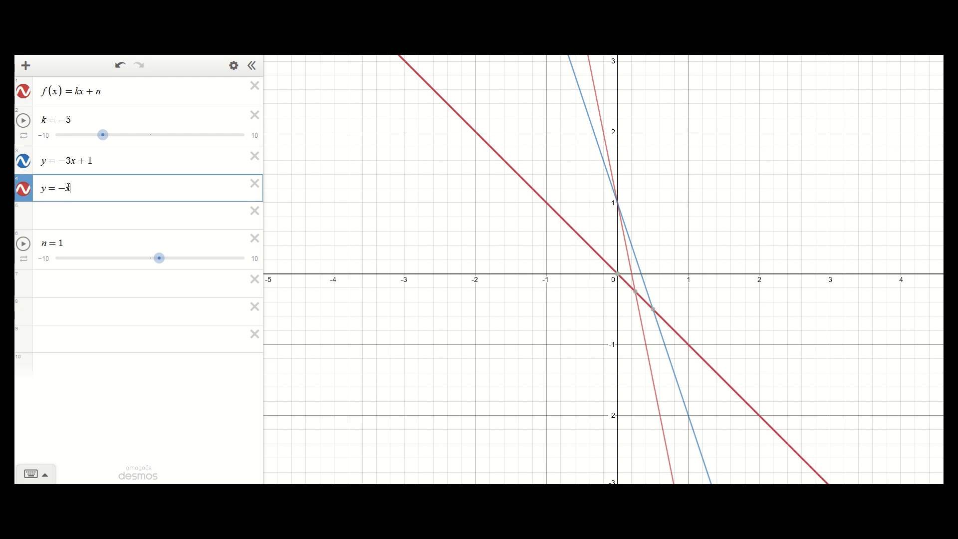
pyautogui.write('+1')
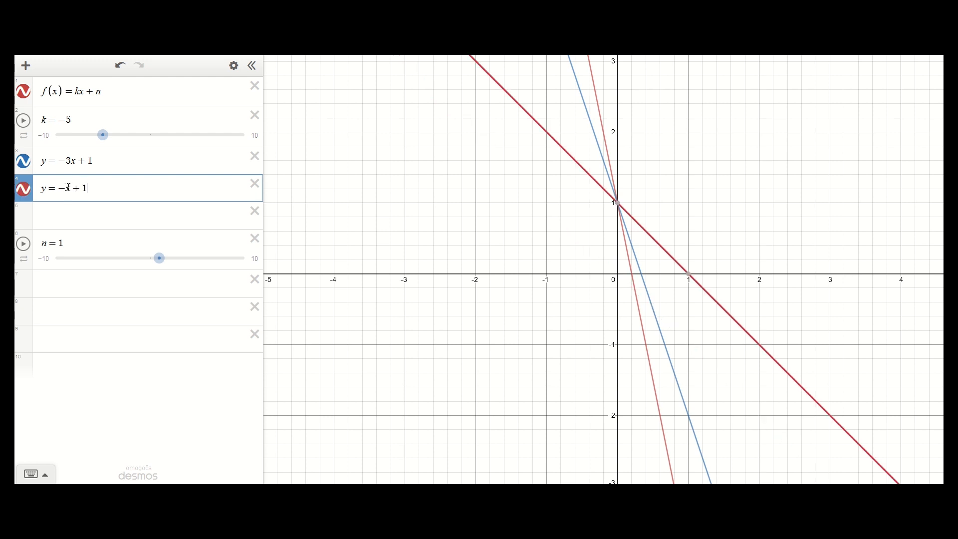
# Step: Graph y = 2x + 1 in the empty expression above the n slider and check where the lines intersect on the y-axis
pyautogui.click(81, 211)
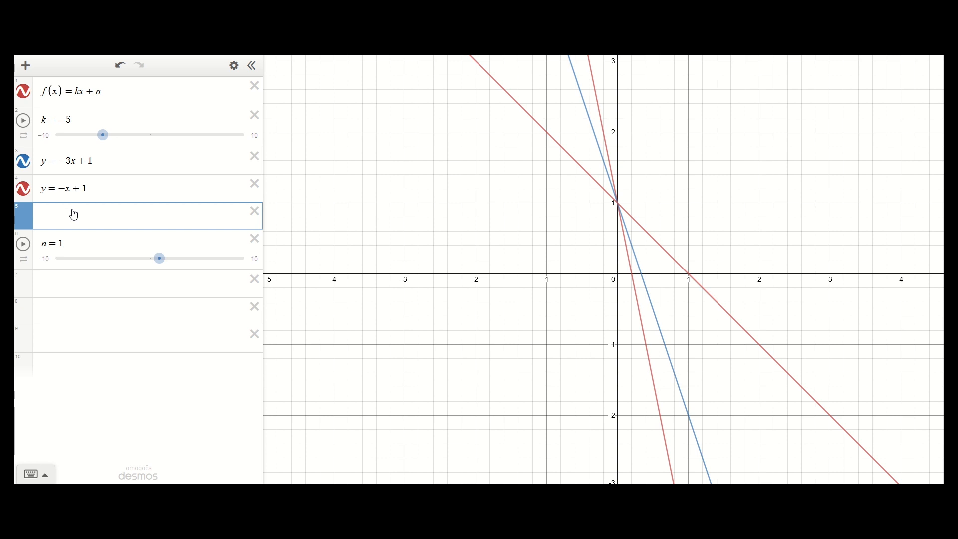
pyautogui.write('y')
pyautogui.write('= 2x + 1')
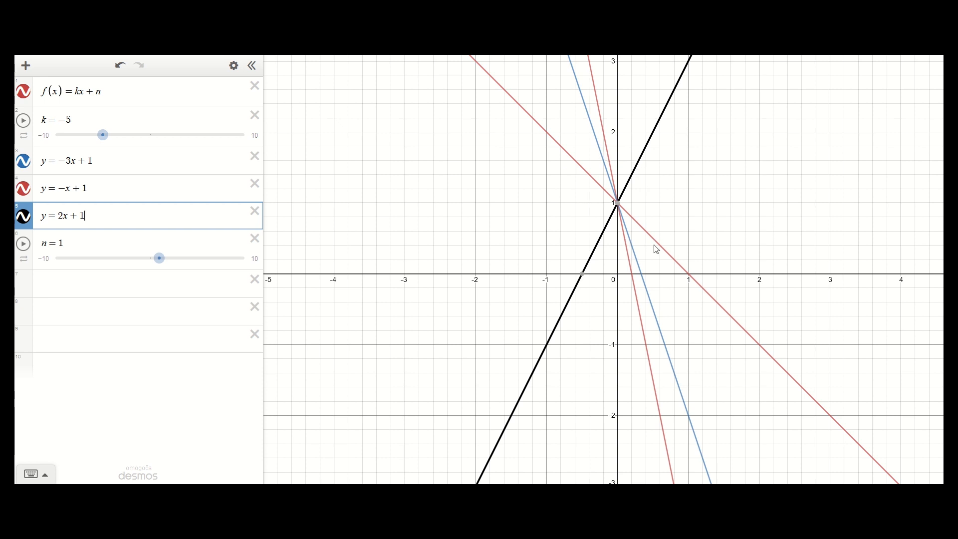
pyautogui.moveTo(618, 205)
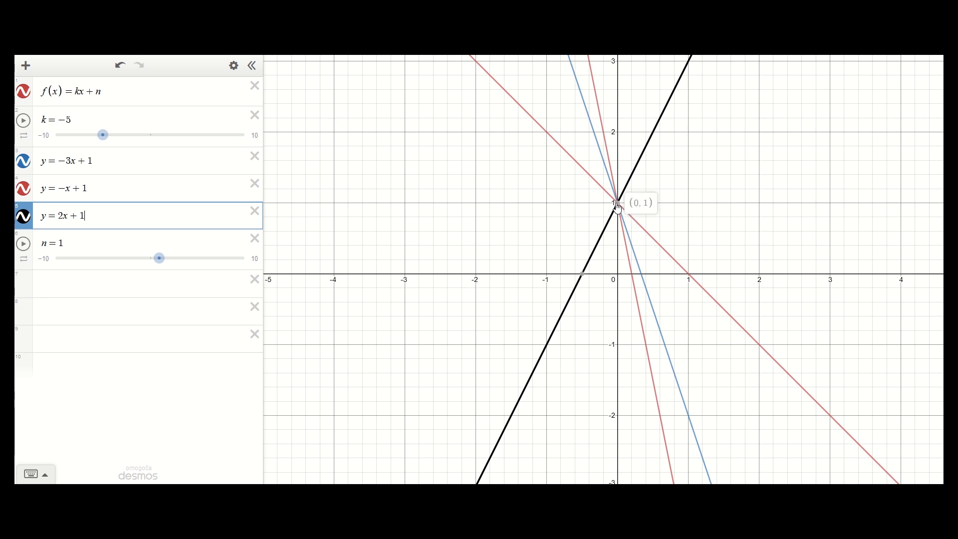